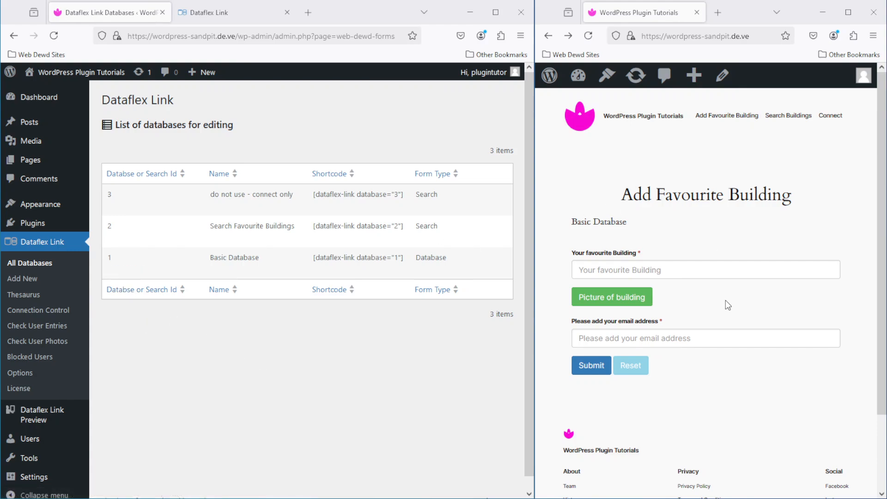
- Open the Basic Database and expand its Database Settings and Access Control sections
left_click(113, 270)
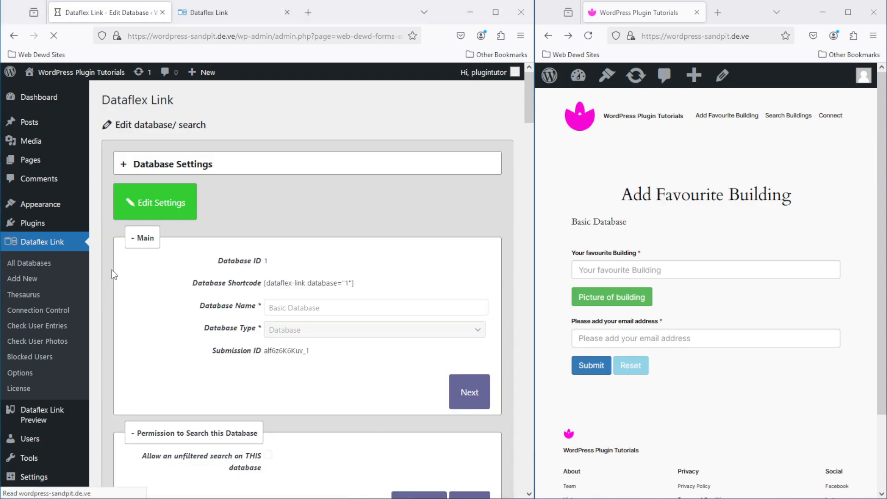
left_click(141, 166)
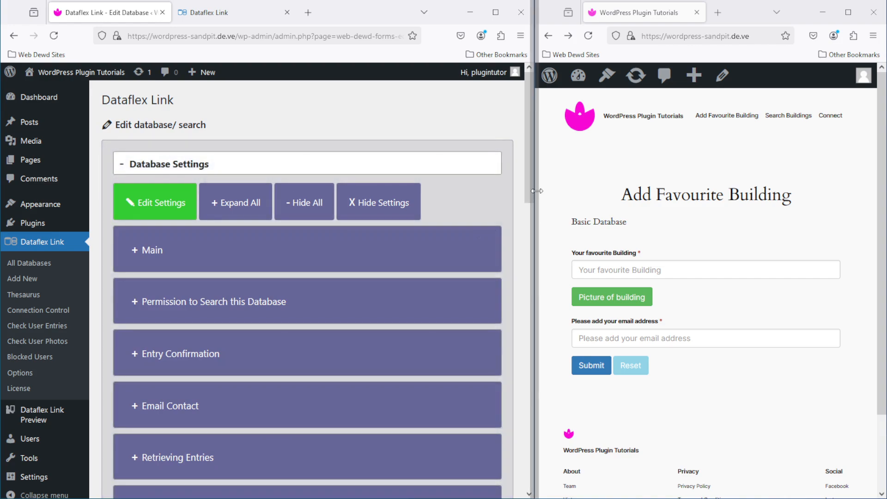
scroll(142, 160, "down", 10)
left_click(148, 179)
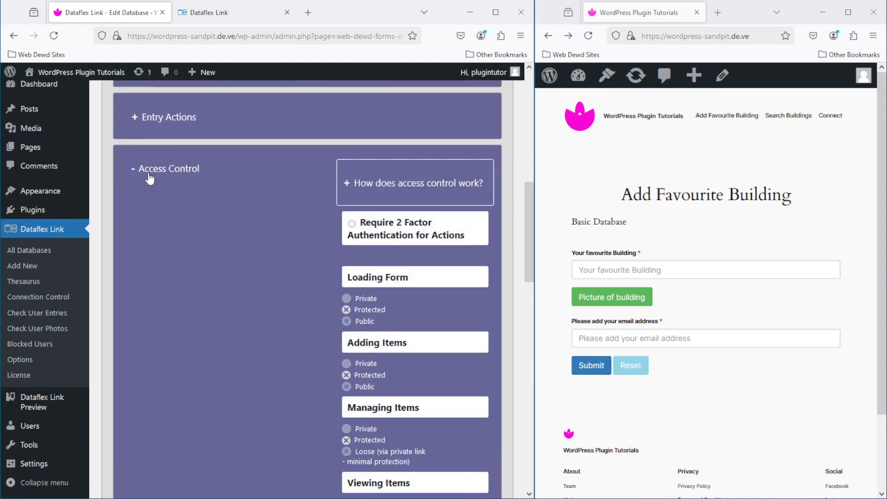
scroll(467, 182, "down", 3)
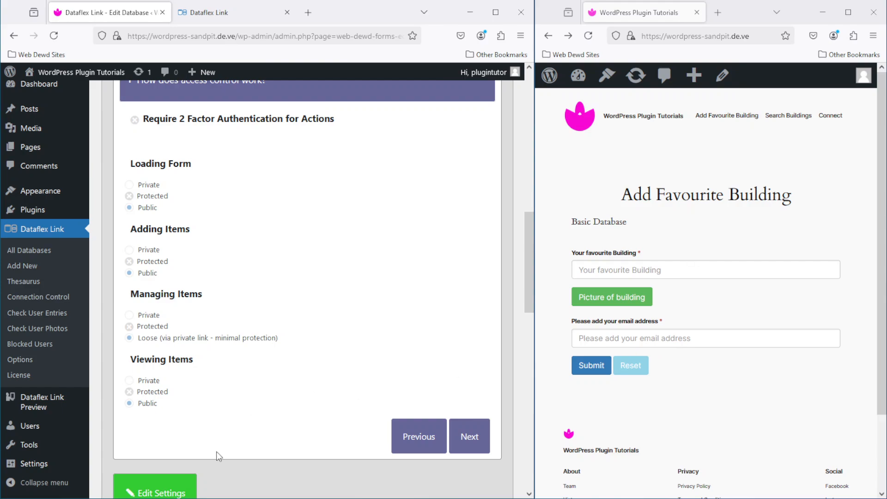
- Save Loading Form access as Private, then reload the live form and close its padlock prompt
left_click(167, 494)
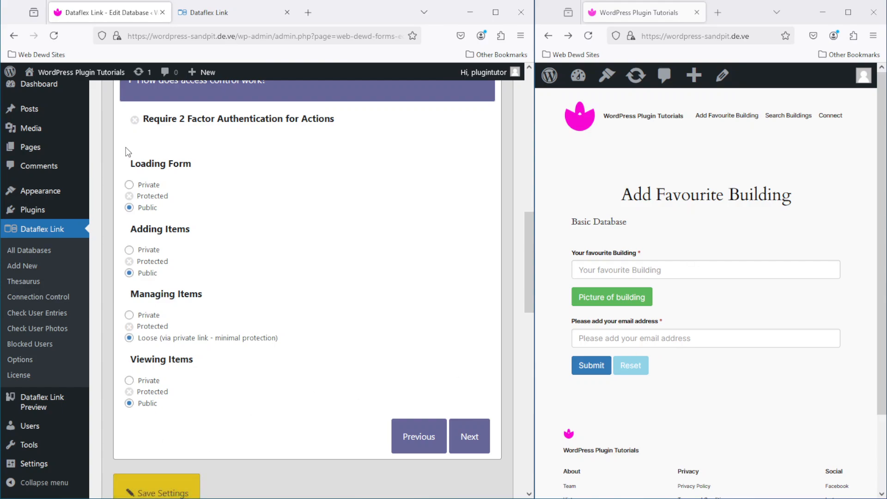
left_click(129, 186)
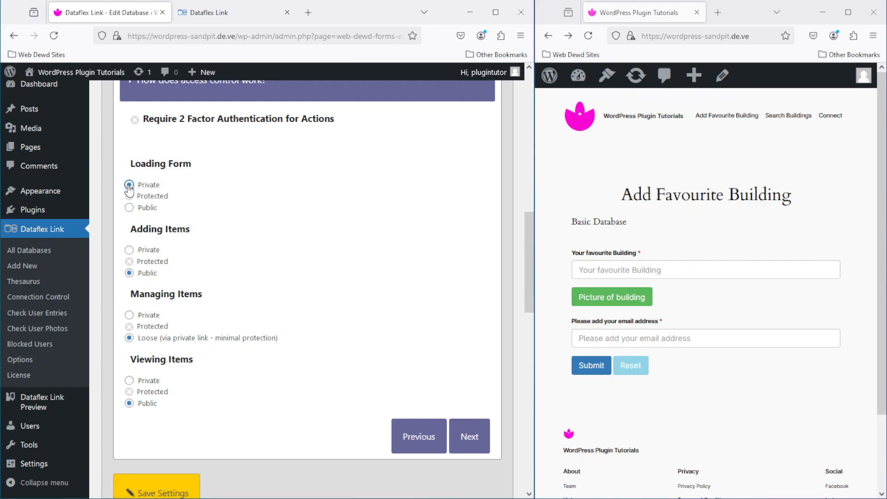
left_click(173, 480)
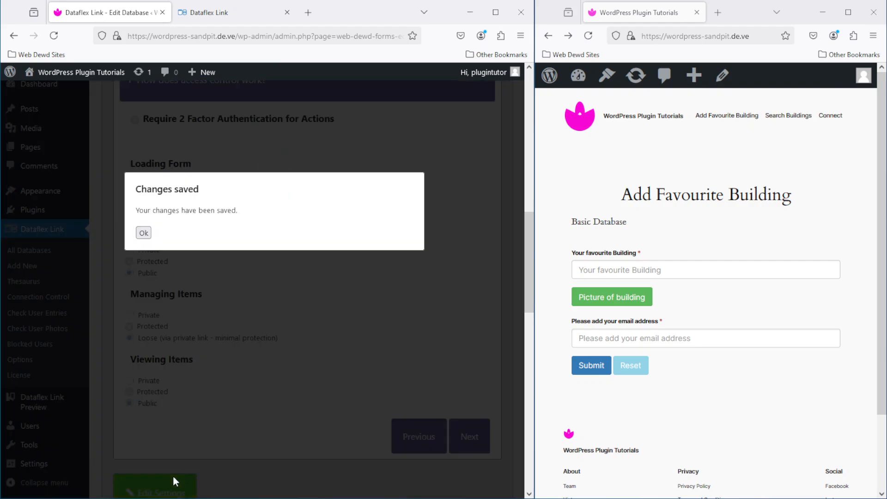
left_click(144, 233)
left_click(592, 36)
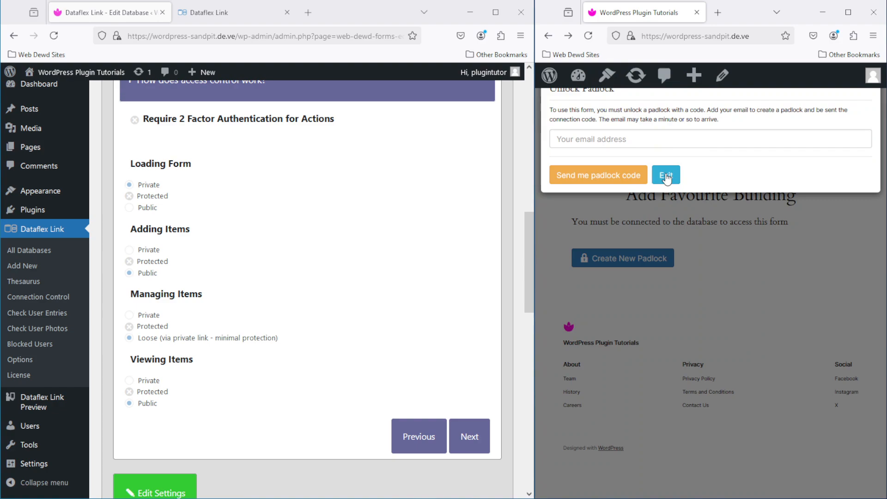
left_click(667, 178)
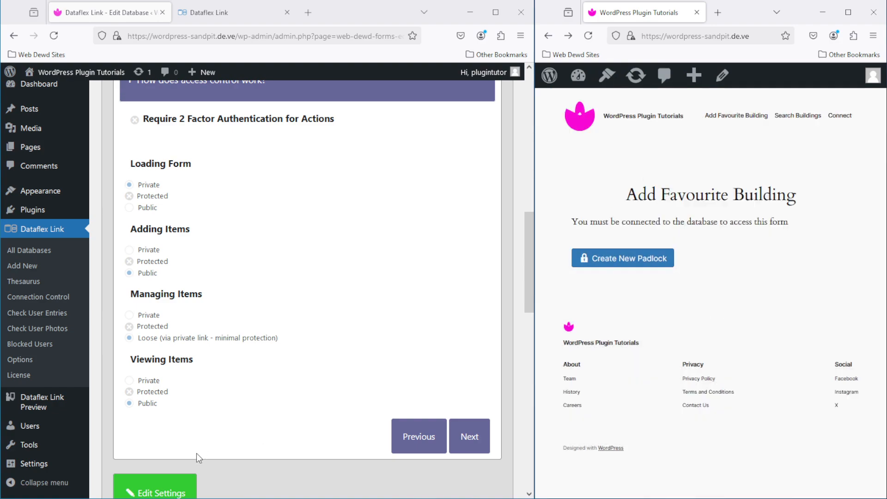
- Save Loading Form access back to Public and reload the live form
left_click(173, 483)
left_click(129, 208)
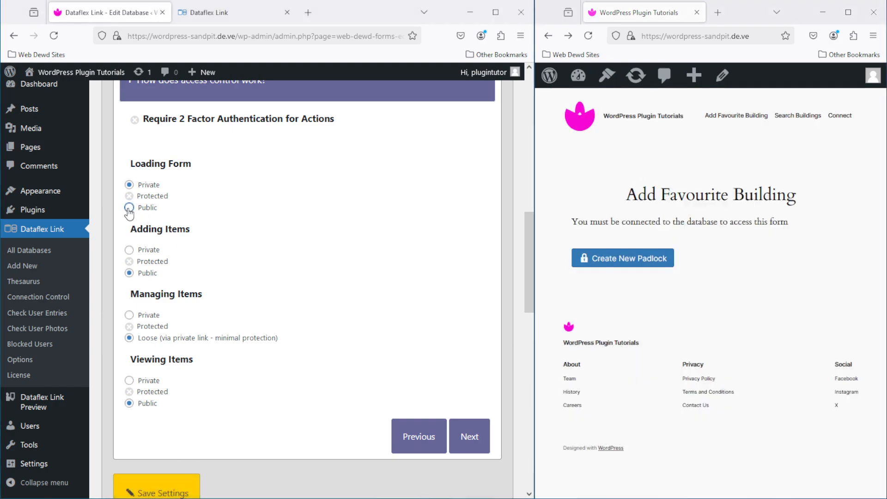
left_click(174, 490)
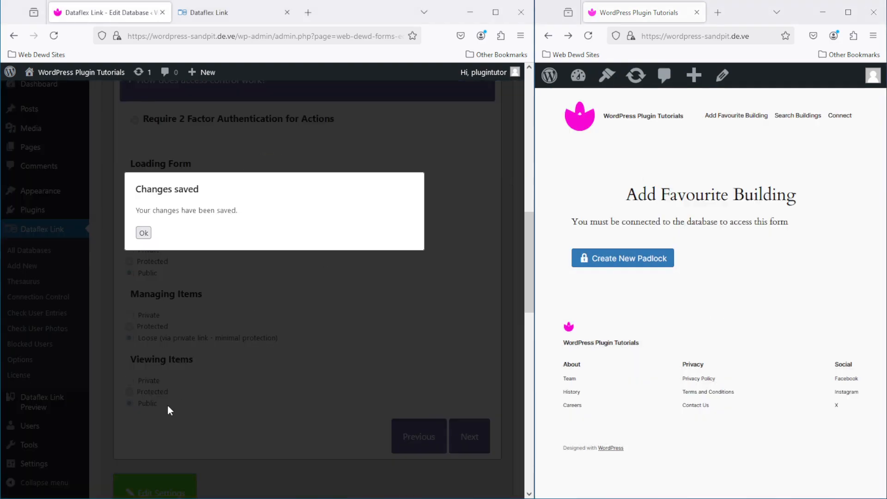
left_click(144, 233)
left_click(589, 36)
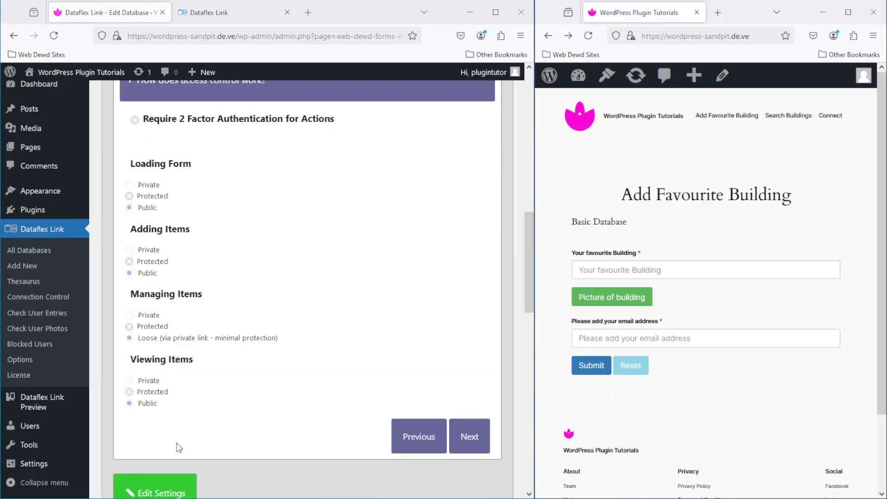
- Save Adding Items access as Private and reload the live form to test it
left_click(149, 486)
left_click(129, 250)
left_click(158, 483)
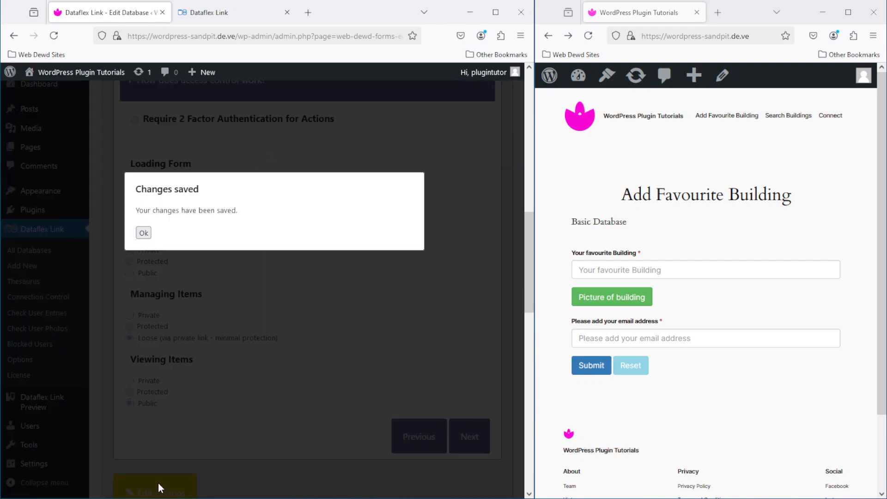
left_click(144, 232)
left_click(589, 36)
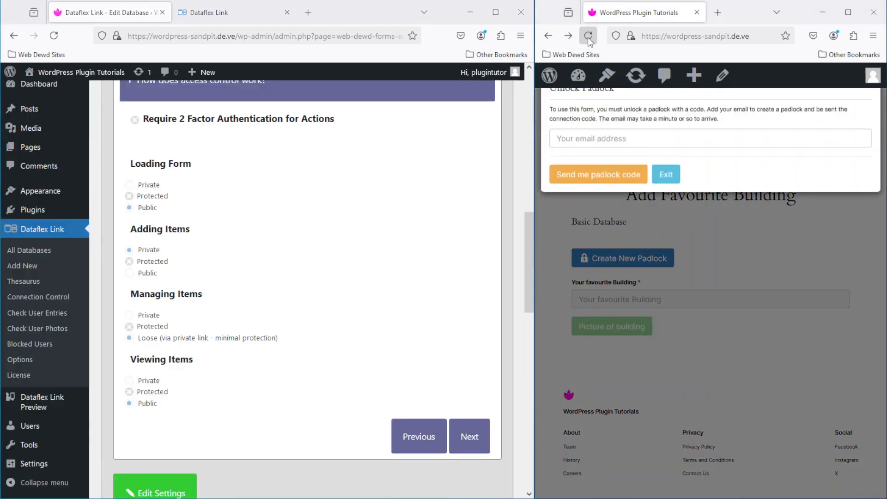
- Close the padlock prompt, save Adding Items back to Public, and reload the form
left_click(623, 296)
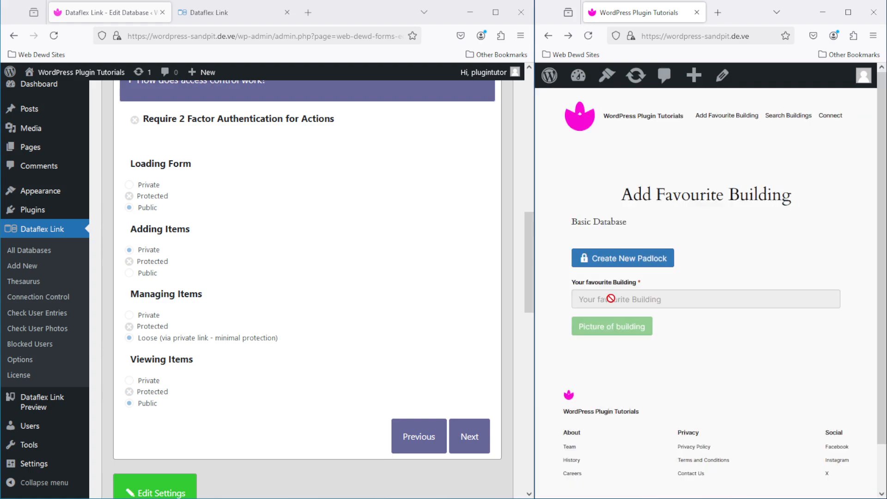
left_click(150, 489)
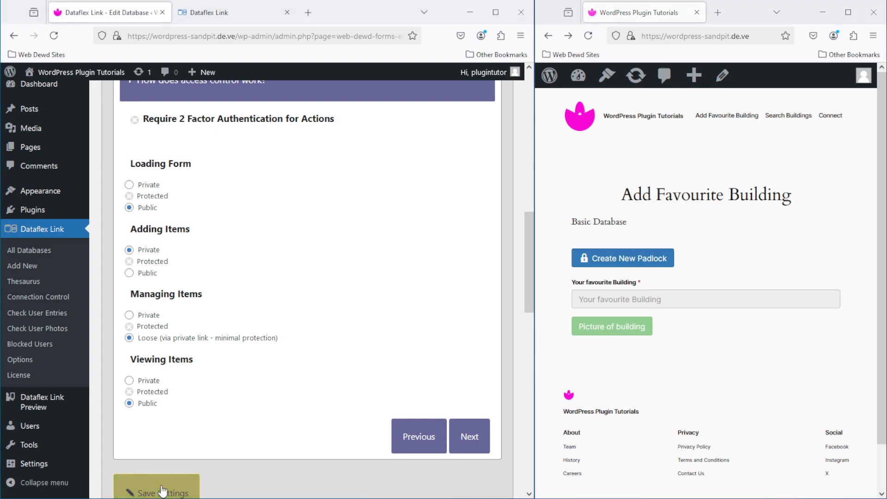
left_click(129, 273)
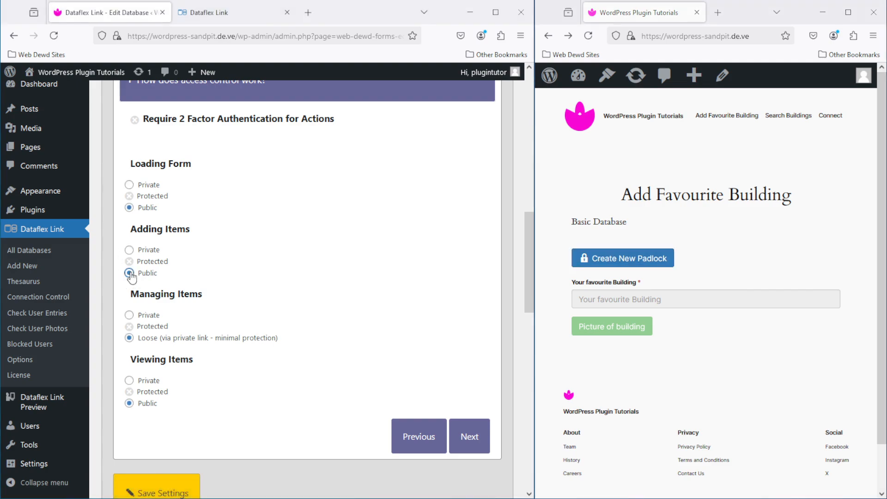
left_click(172, 491)
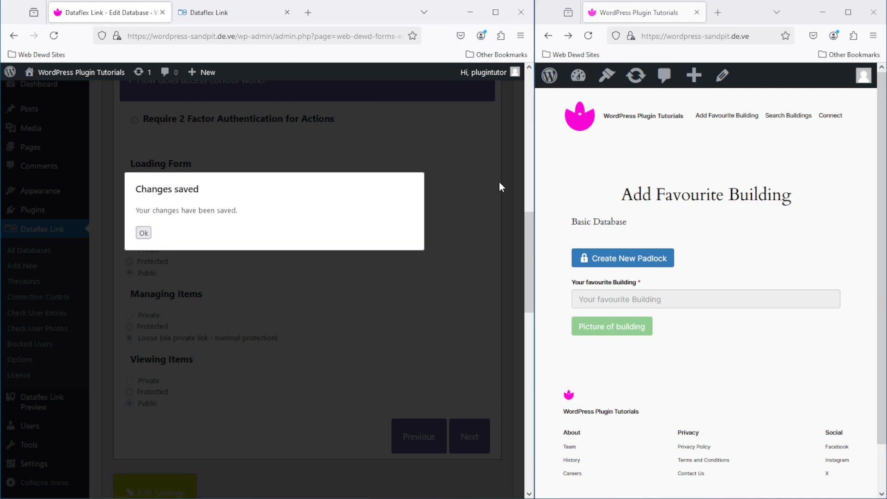
left_click(144, 233)
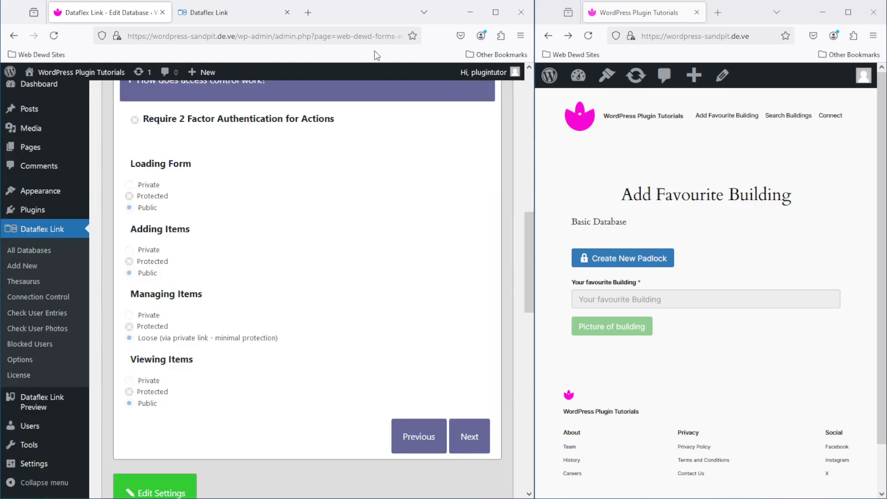
left_click(592, 38)
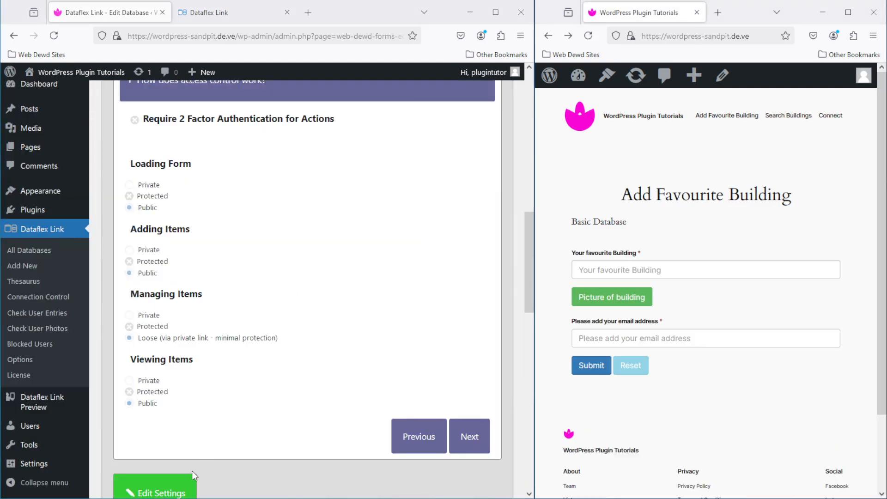
- Save Managing Items access as Private and reload the live form
left_click(185, 483)
left_click(130, 316)
left_click(172, 491)
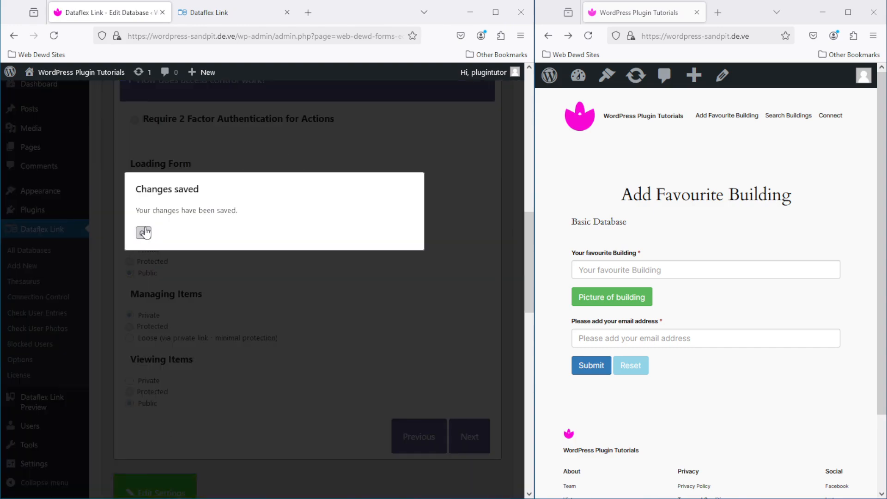
left_click(143, 232)
left_click(590, 36)
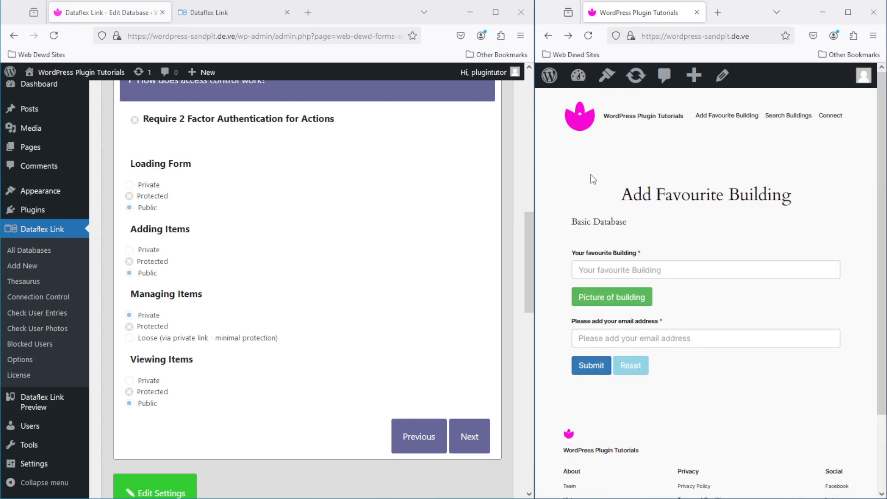
- Save Managing Items as Loose (private link) and Viewing Items as Private, then reload
left_click(160, 491)
left_click(129, 338)
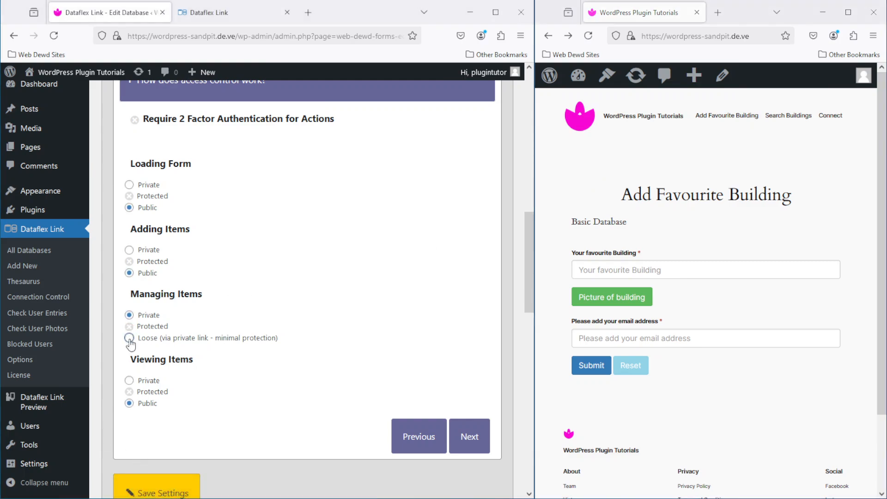
left_click(129, 381)
left_click(164, 478)
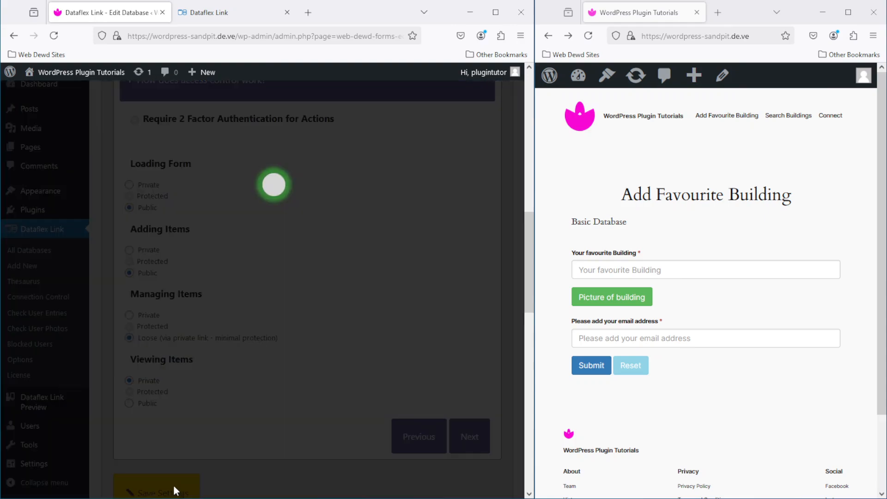
left_click(143, 234)
left_click(589, 35)
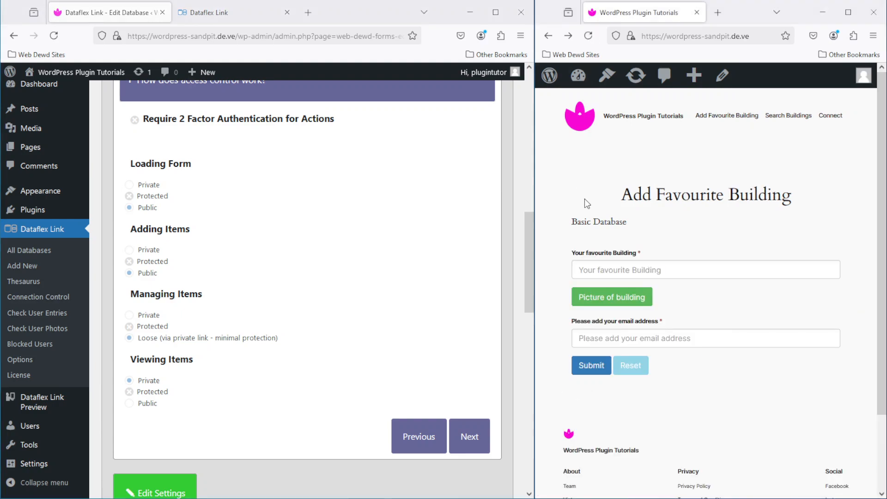
- Submit a favourite building entry 'hoove' with an autofilled email address
left_click(646, 271)
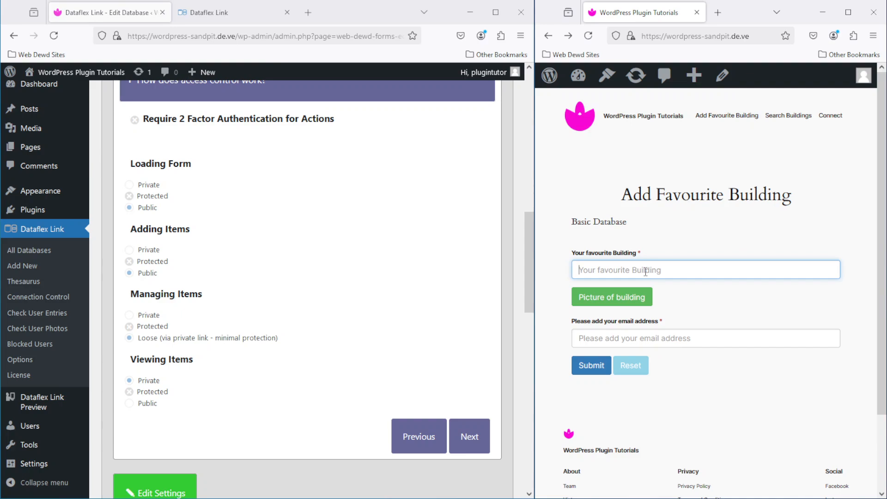
type("hoover")
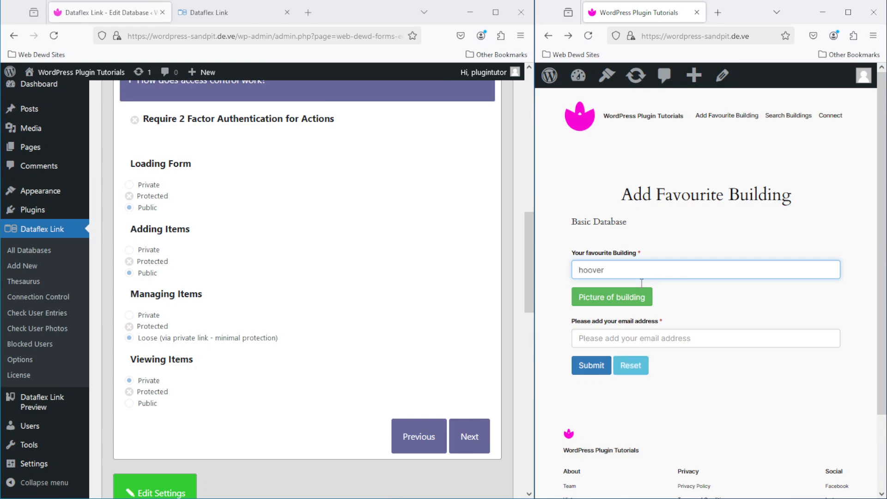
left_click(642, 337)
type("te")
key("Down")
key("Return")
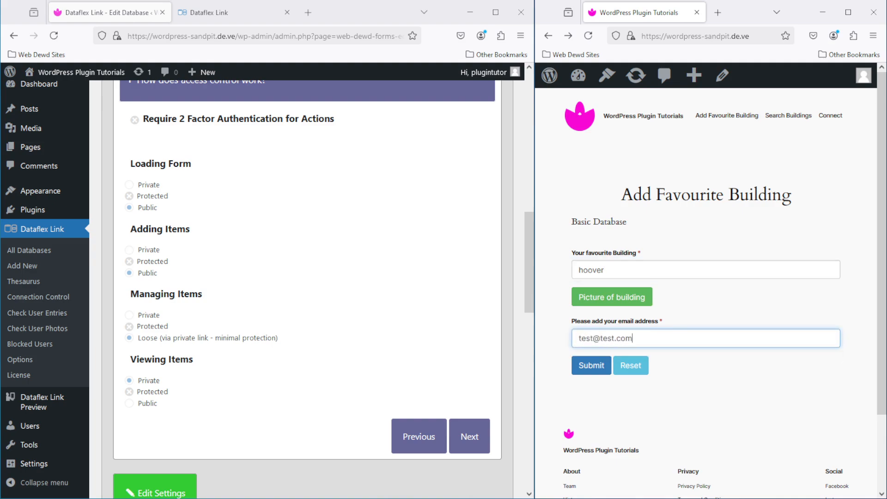
left_click(596, 366)
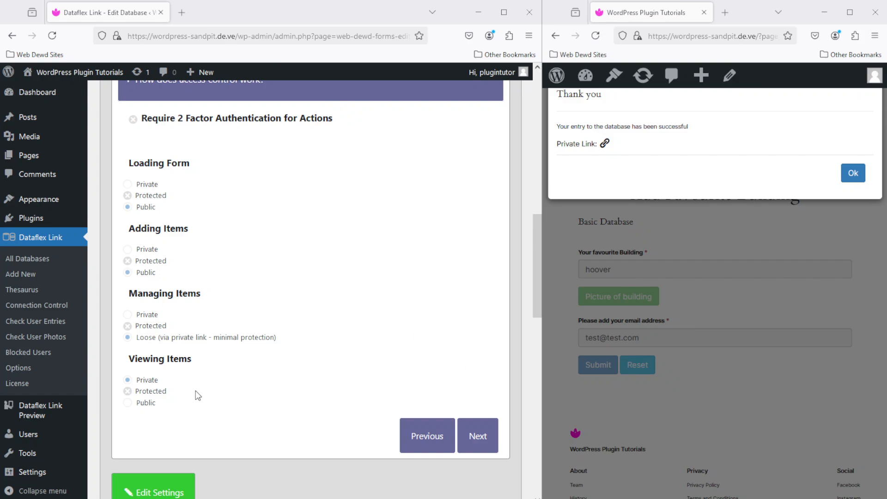
- Open the entry's private link in a new tab and inspect its web address
left_click(607, 146)
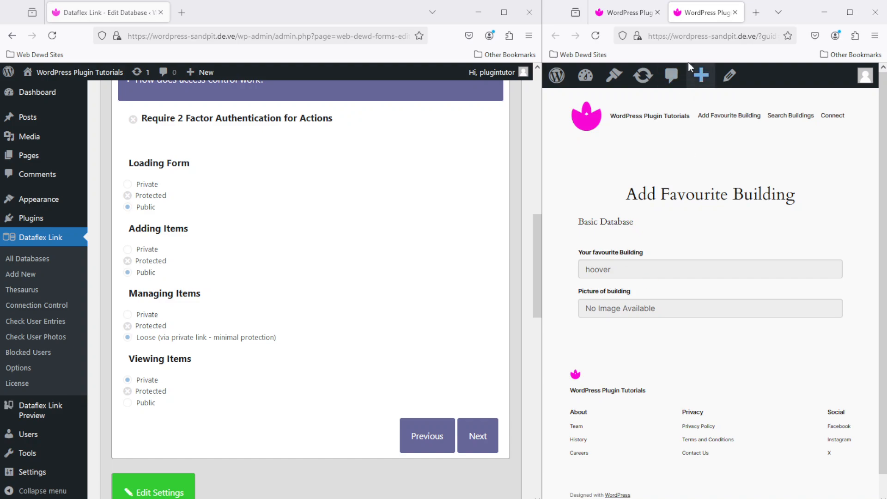
left_click(689, 37)
key("End")
key("Home")
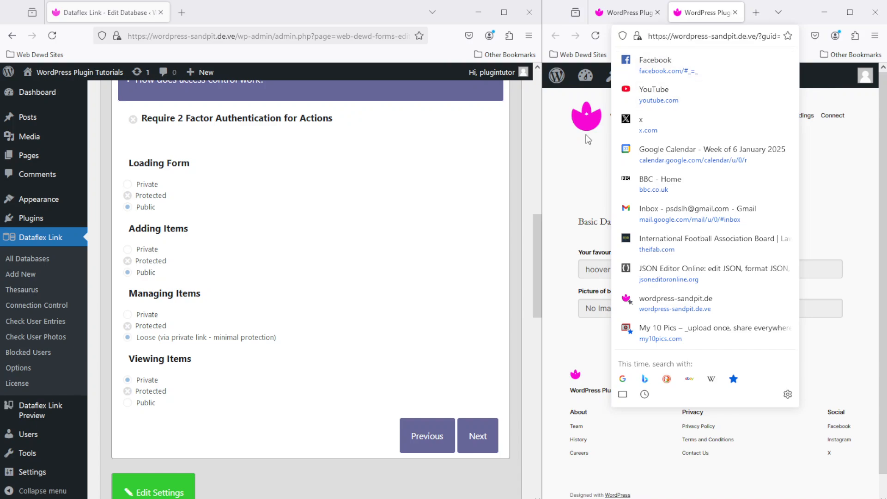
left_click(599, 168)
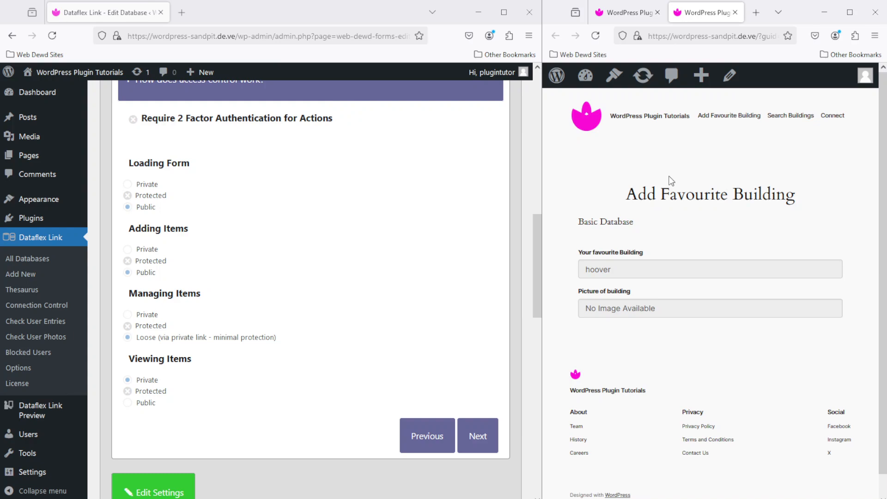
- Save Managing Items as Private, reload the private link to see permission denied, and go to Connect
left_click(180, 490)
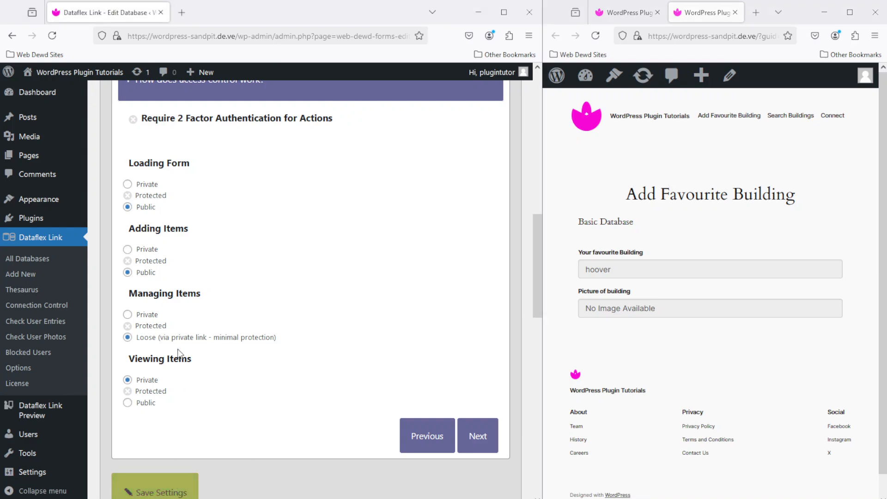
left_click(128, 315)
left_click(177, 491)
left_click(146, 234)
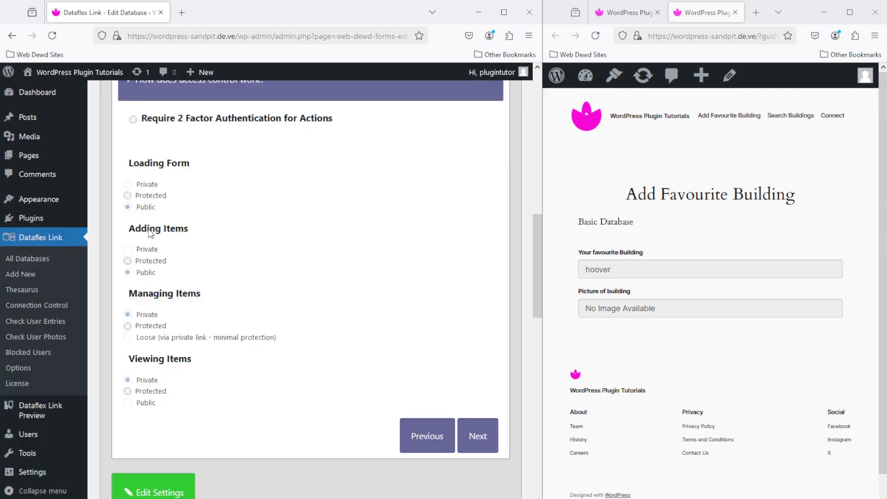
left_click(596, 36)
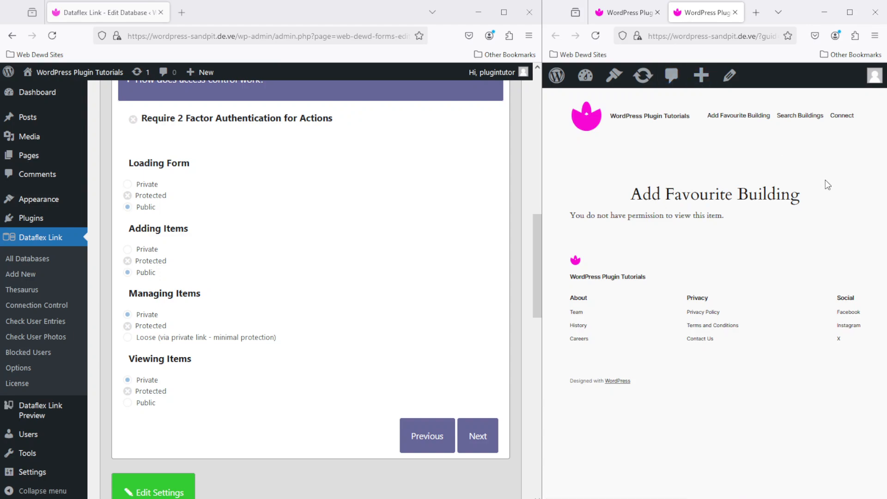
left_click(841, 121)
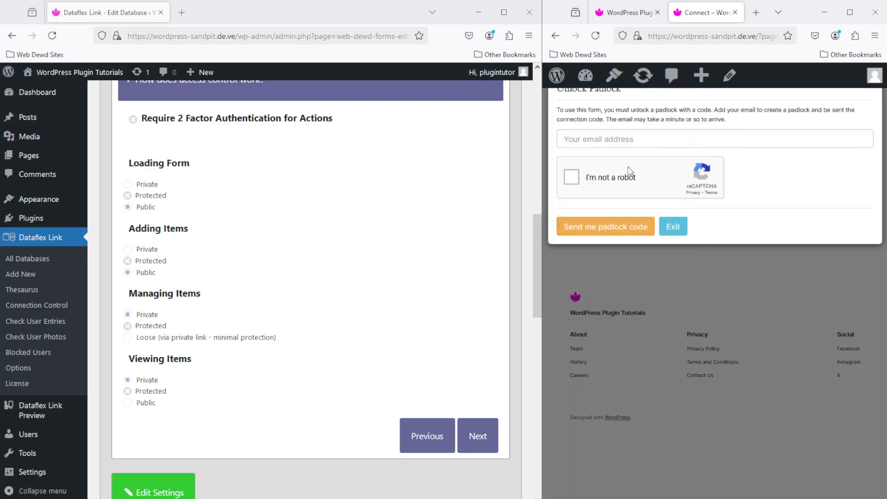
- Connect a padlock using an email address and its emailed code, then return to the entry page
left_click(654, 136)
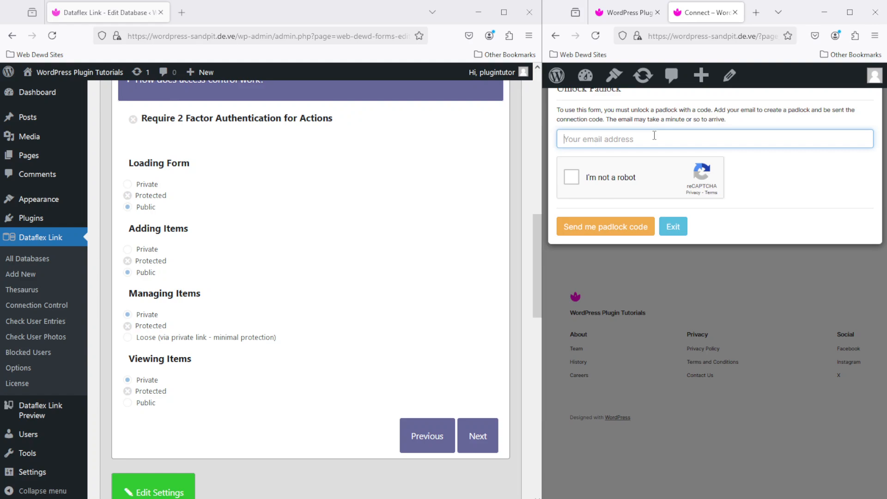
type("paul@")
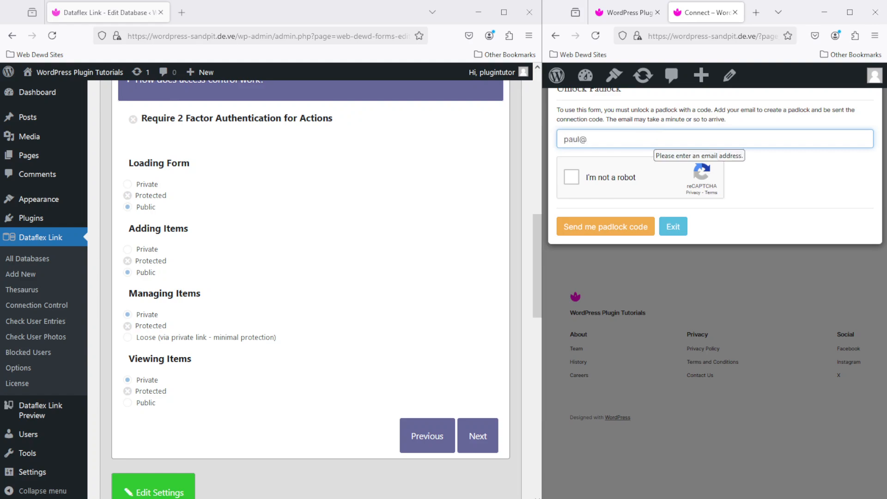
type("test.com")
left_click(573, 171)
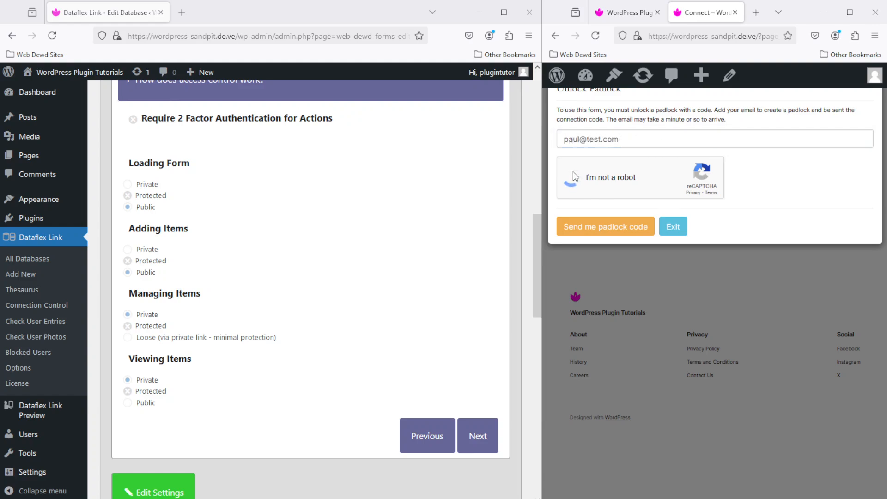
left_click(600, 226)
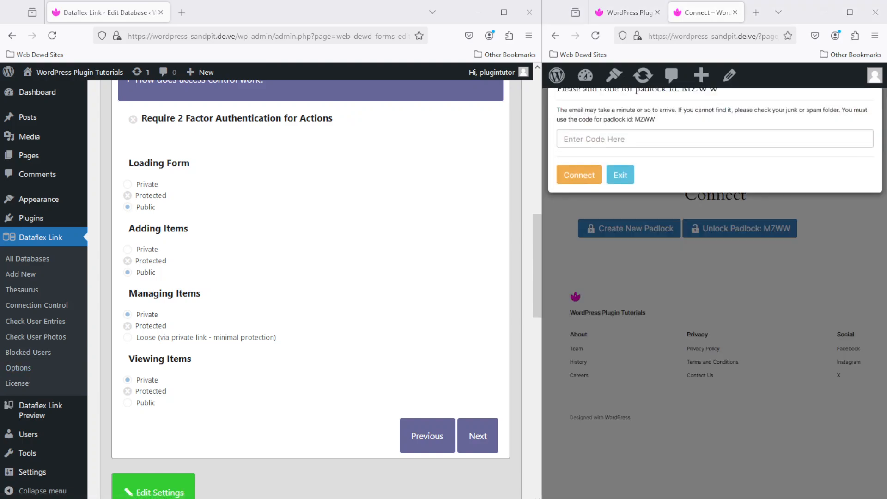
left_click(626, 137)
key("ctrl+v")
left_click(581, 175)
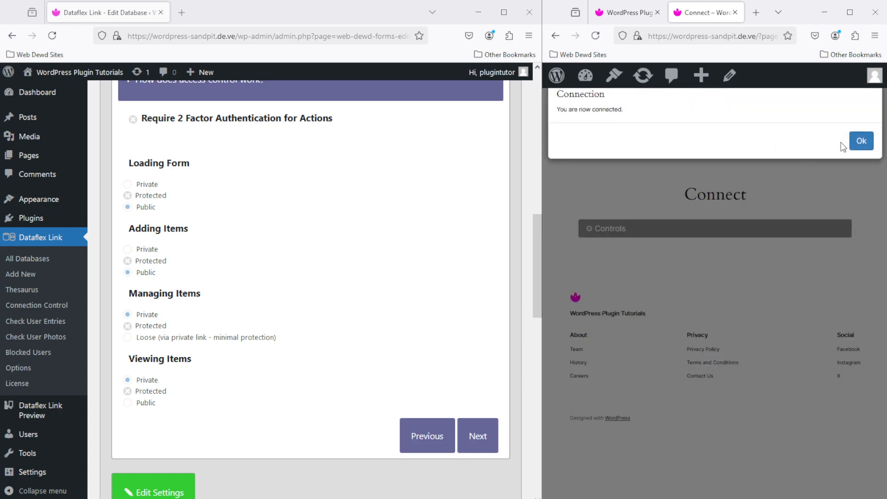
left_click(862, 141)
left_click(556, 40)
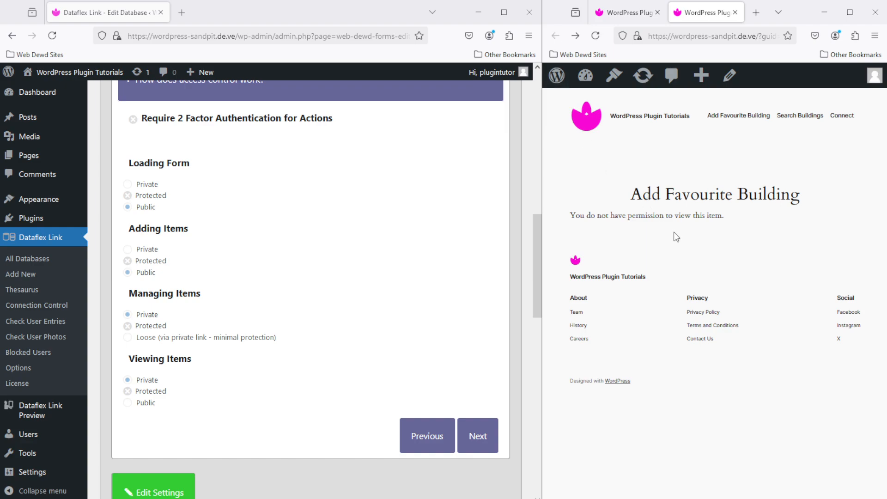
- Return to the Connect page and disconnect the current padlock
left_click(577, 35)
left_click(699, 238)
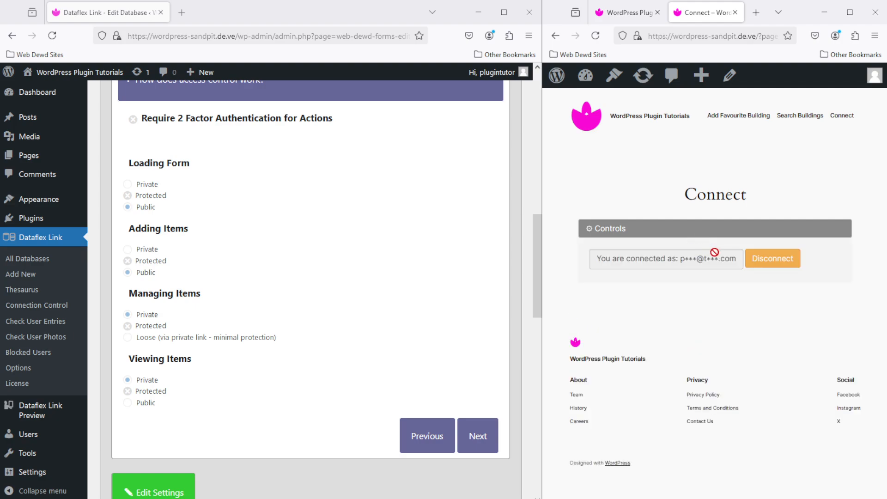
left_click(756, 262)
left_click(610, 147)
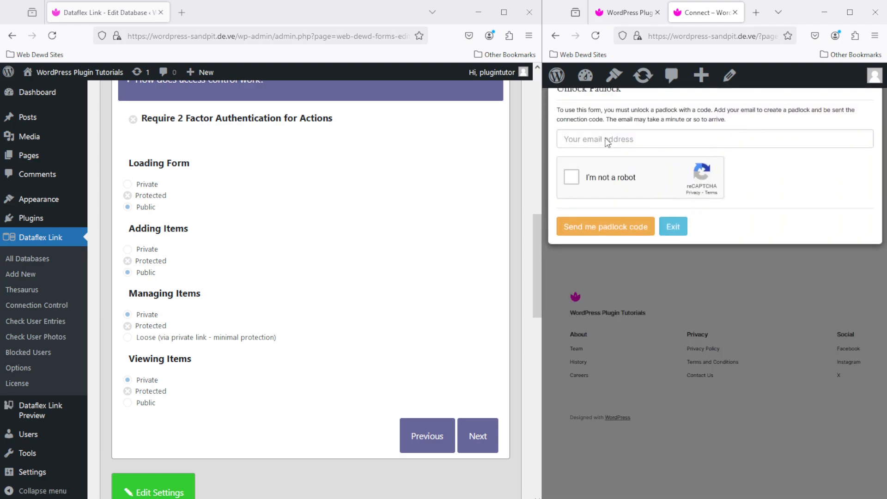
- Connect a new padlock with a different email address and its emailed code, then go back
left_click(655, 137)
type("test@test.com")
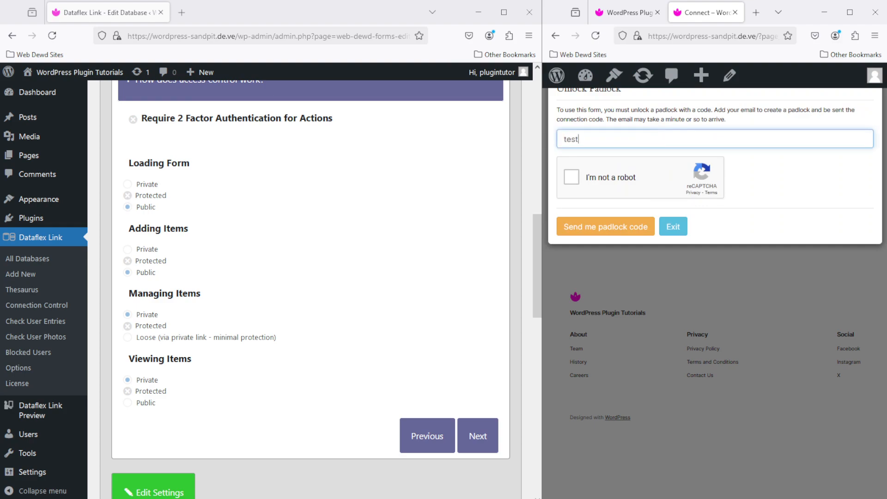
left_click(572, 177)
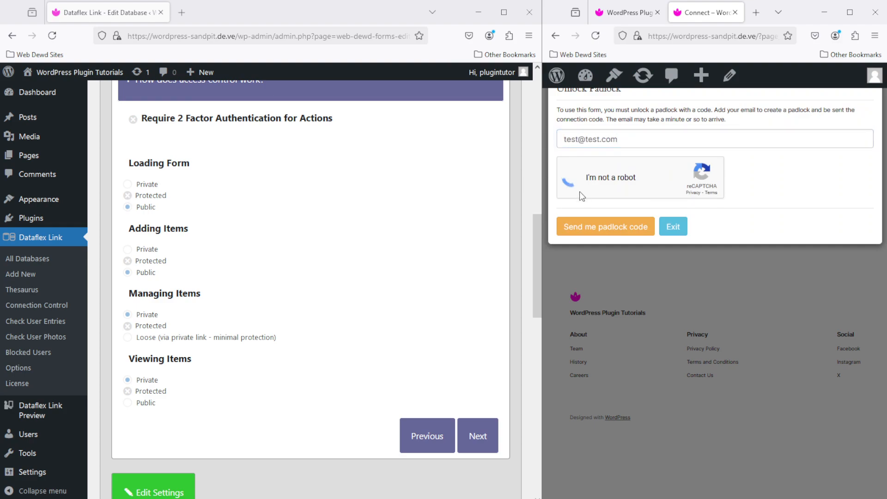
left_click(596, 226)
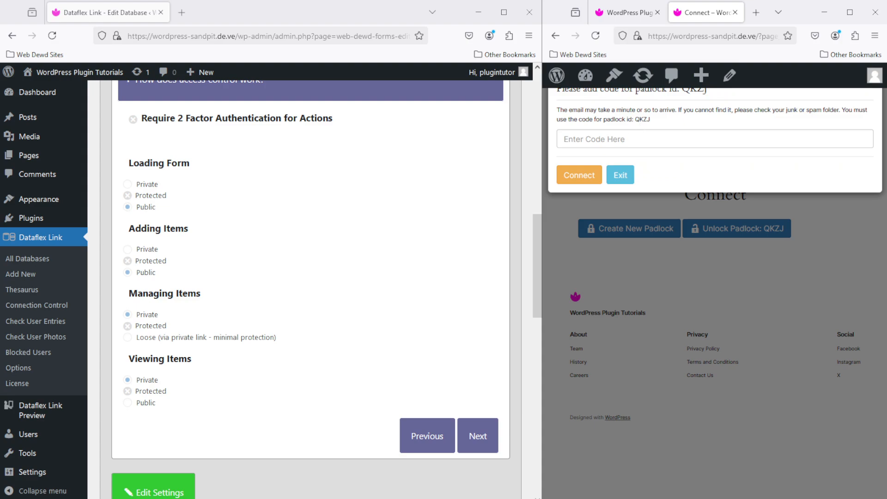
left_click(611, 141)
left_click(588, 173)
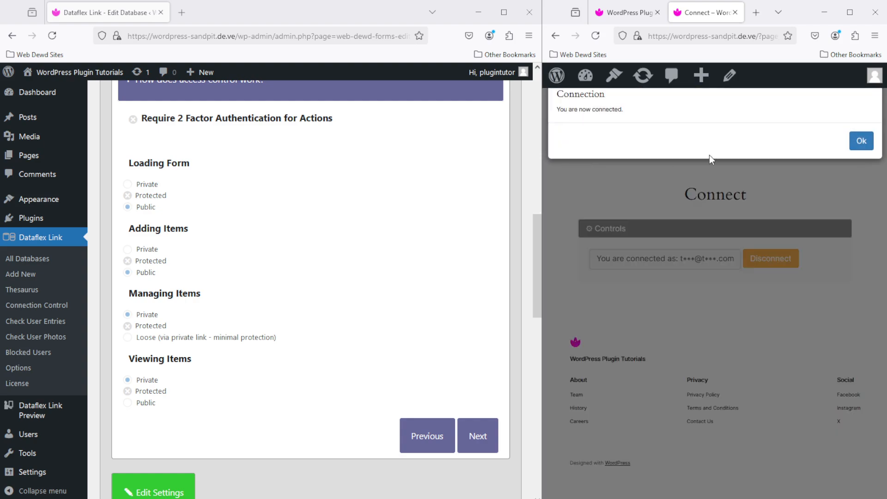
left_click(861, 142)
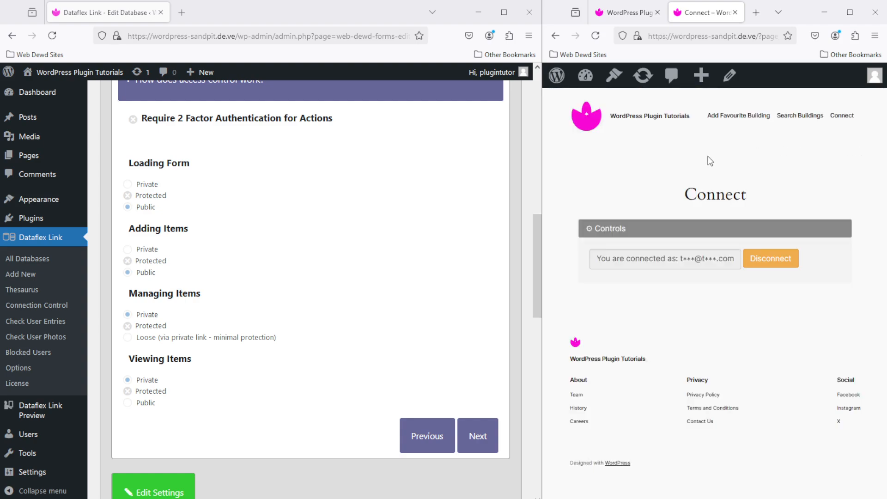
left_click(555, 39)
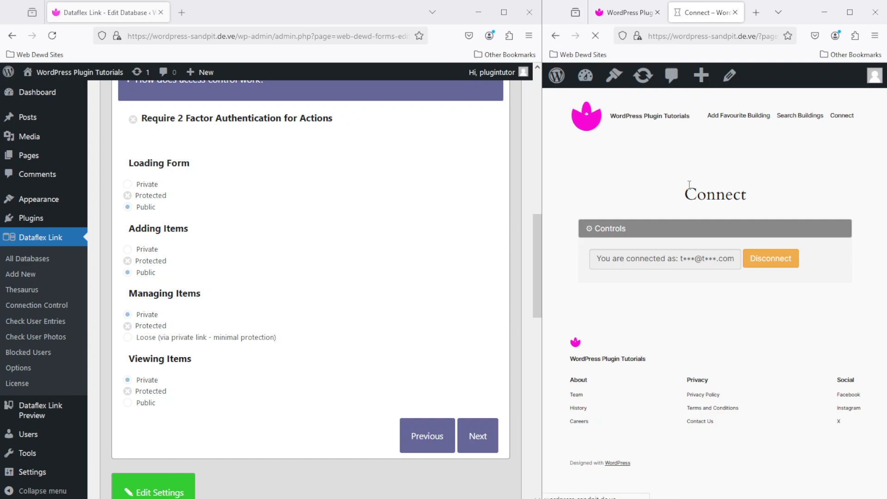